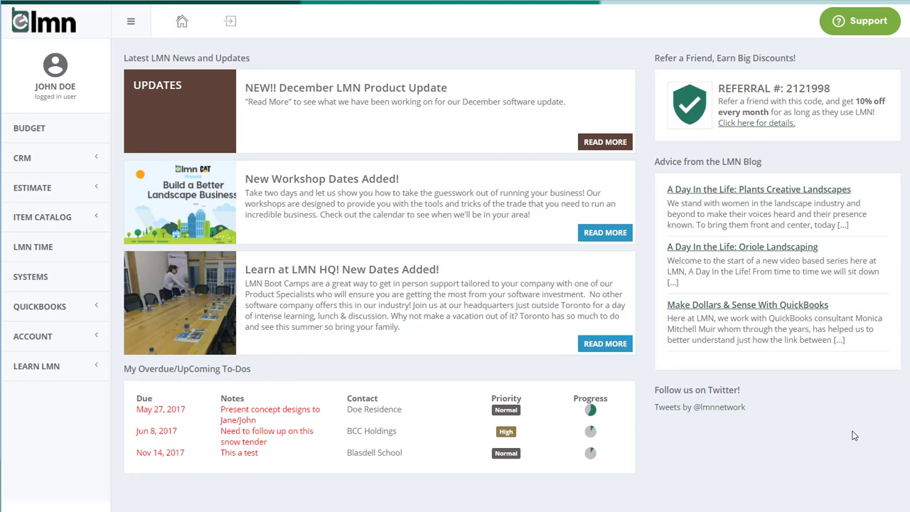
- Open the last user's Security settings from ACCOUNT > Setup Users
{"action": "left_click", "coordinate": [54, 340]}
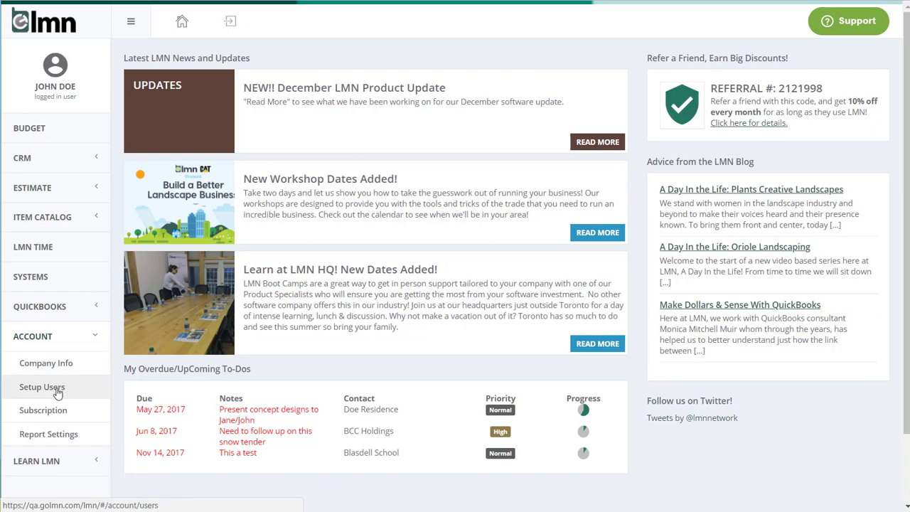
{"action": "left_click", "coordinate": [57, 392]}
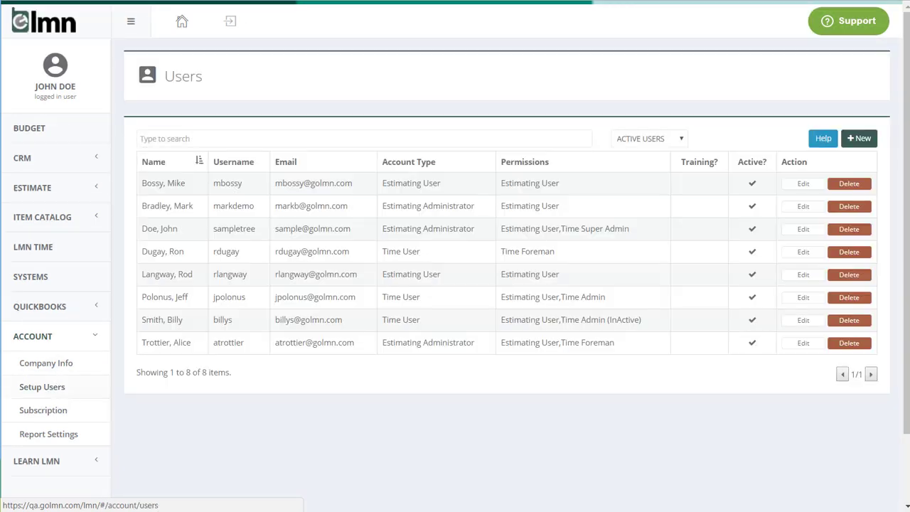
{"action": "left_click", "coordinate": [187, 347]}
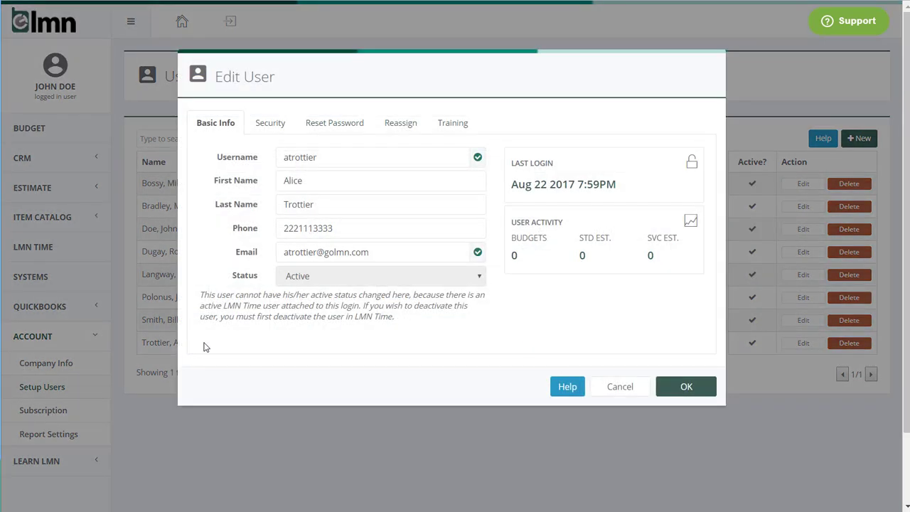
{"action": "left_click", "coordinate": [282, 126]}
- Set the user's Accounting access to Full Access and save the record with OK
{"action": "left_click", "coordinate": [380, 351]}
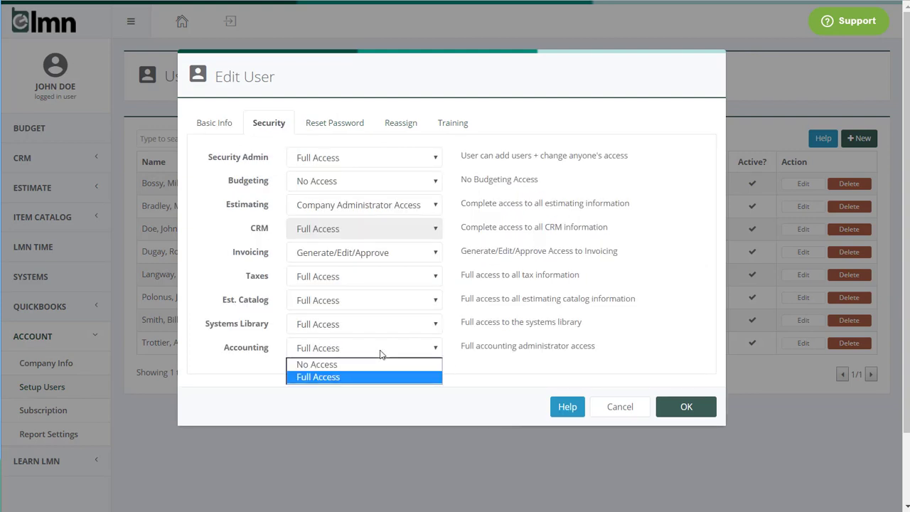
{"action": "left_click", "coordinate": [367, 377]}
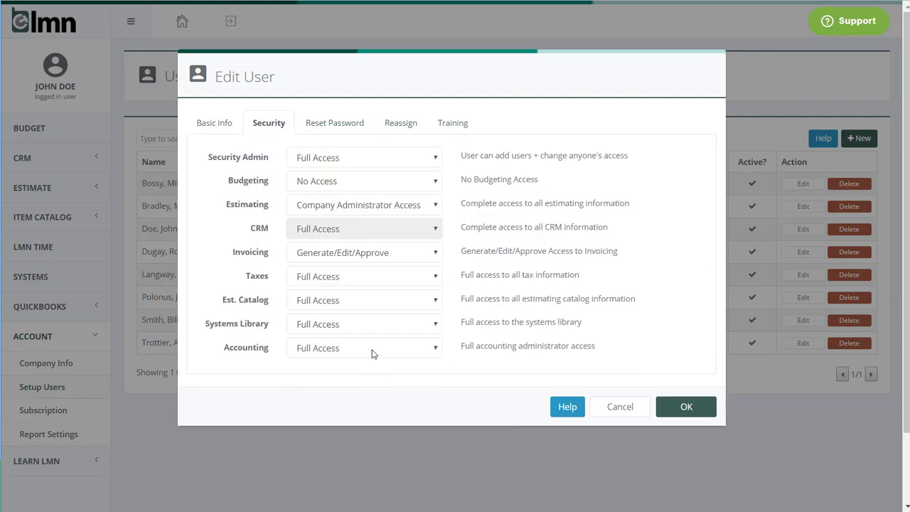
{"action": "left_click", "coordinate": [372, 354]}
{"action": "left_click", "coordinate": [368, 360]}
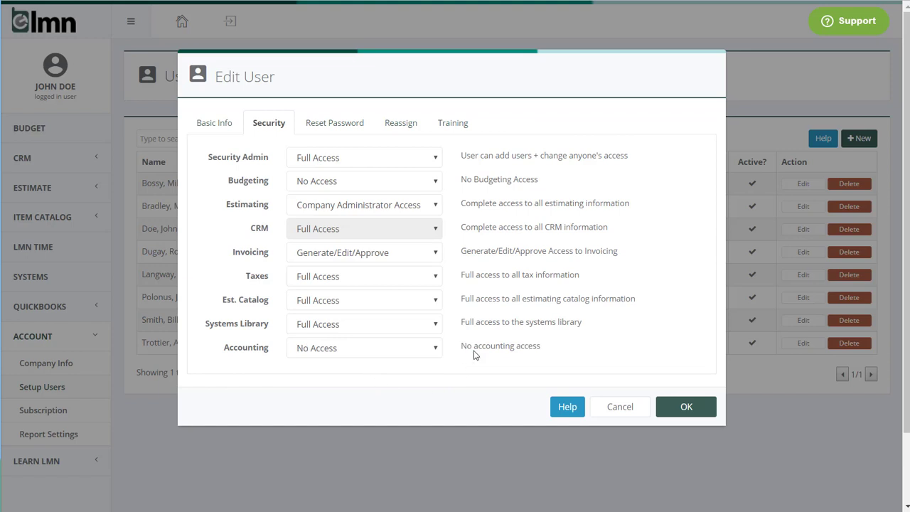
{"action": "left_click_drag", "start_coordinate": [458, 349], "coordinate": [562, 354]}
{"action": "left_click", "coordinate": [411, 354]}
{"action": "left_click", "coordinate": [409, 376]}
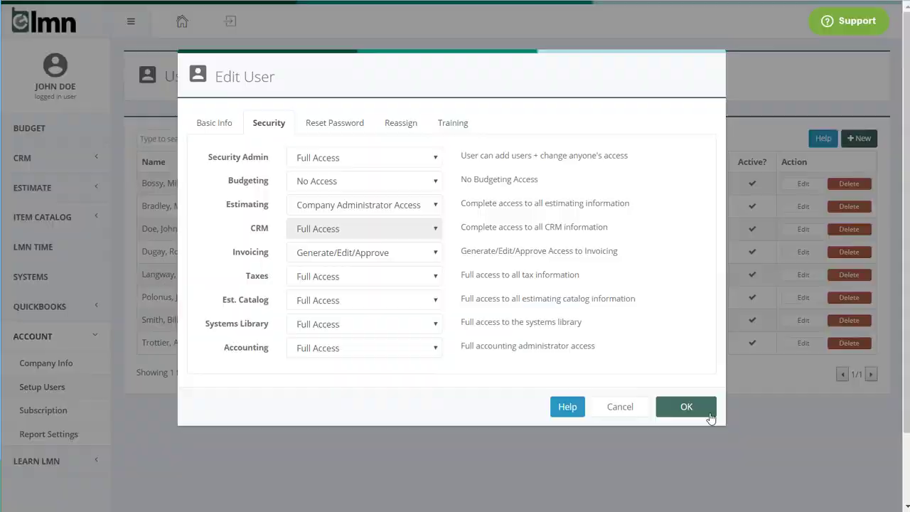
{"action": "left_click", "coordinate": [672, 407]}
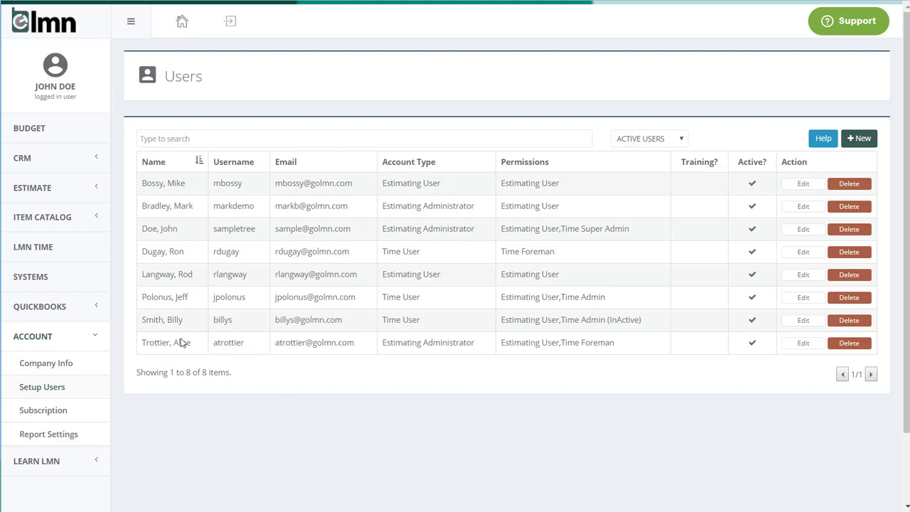
- Open QUICKBOOKS > Setup and download the lmnsync (13).msi QB Sync desktop installer
{"action": "left_click", "coordinate": [51, 313]}
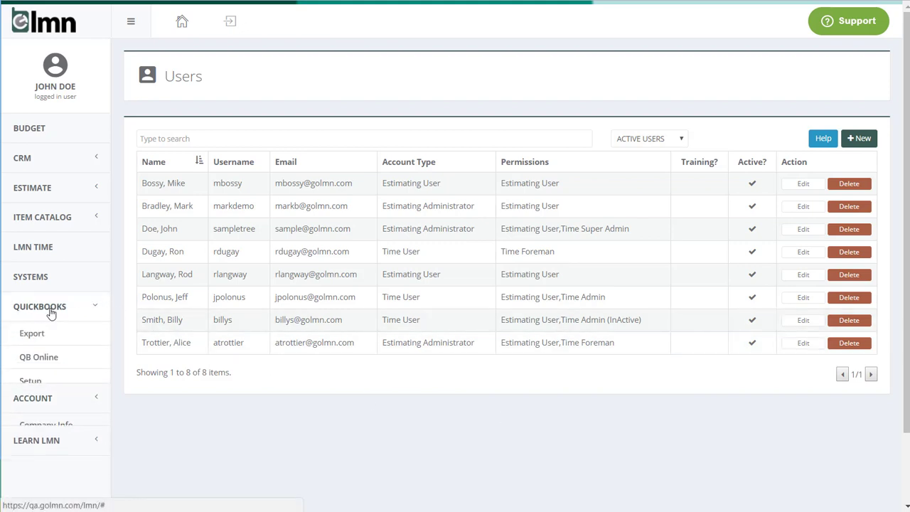
{"action": "left_click", "coordinate": [49, 384]}
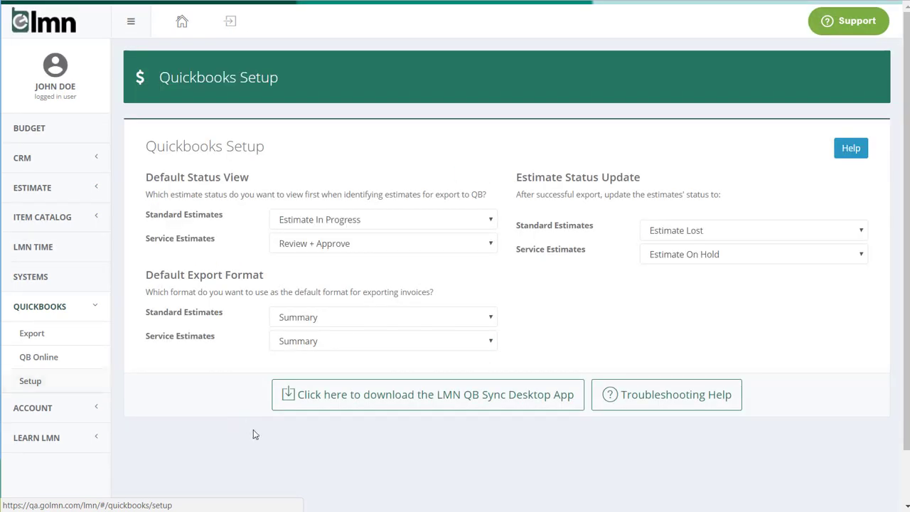
{"action": "left_click", "coordinate": [389, 403]}
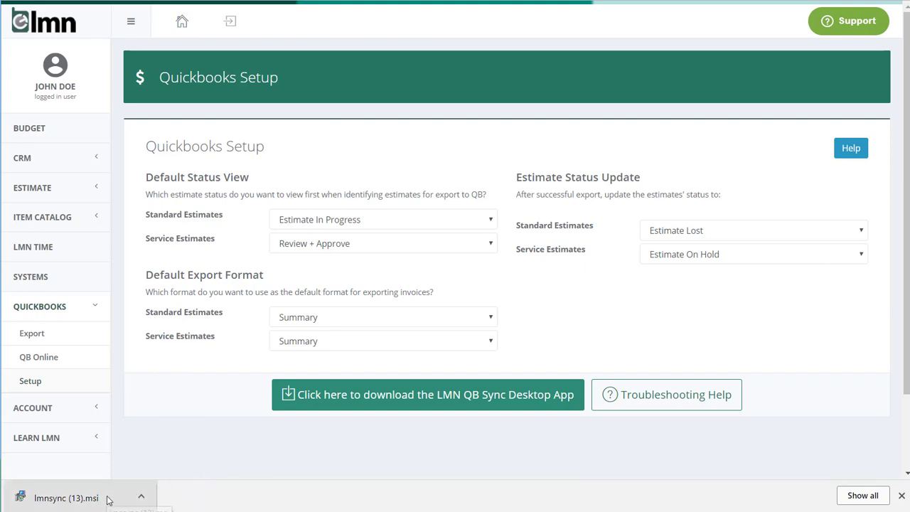
- Run lmnsync (13).msi and install LMN Quickbooks Sync into the default installation folder
{"action": "left_click", "coordinate": [143, 497]}
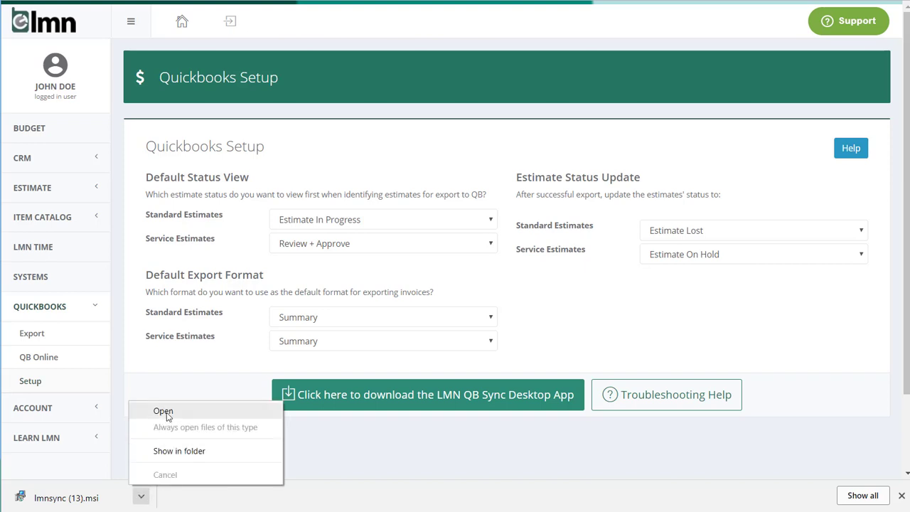
{"action": "left_click", "coordinate": [164, 412]}
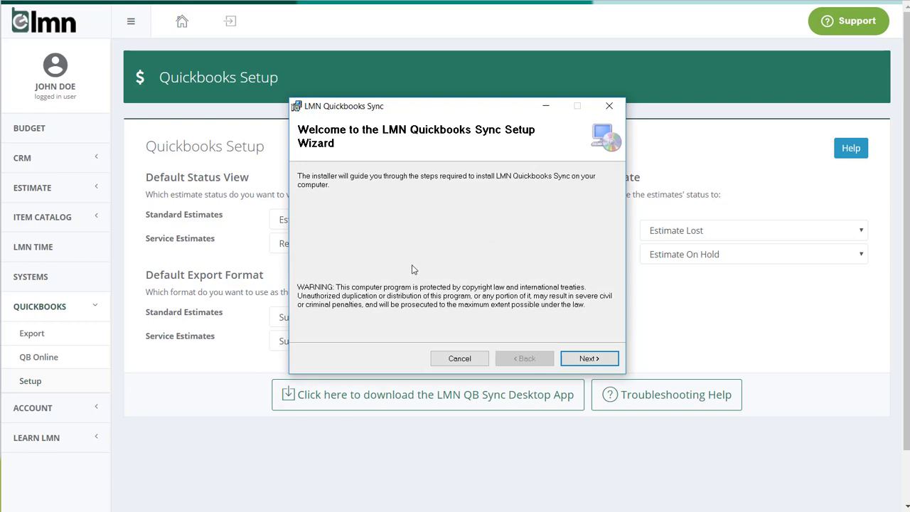
{"action": "left_click", "coordinate": [593, 359]}
{"action": "left_click_drag", "start_coordinate": [333, 235], "coordinate": [464, 235]}
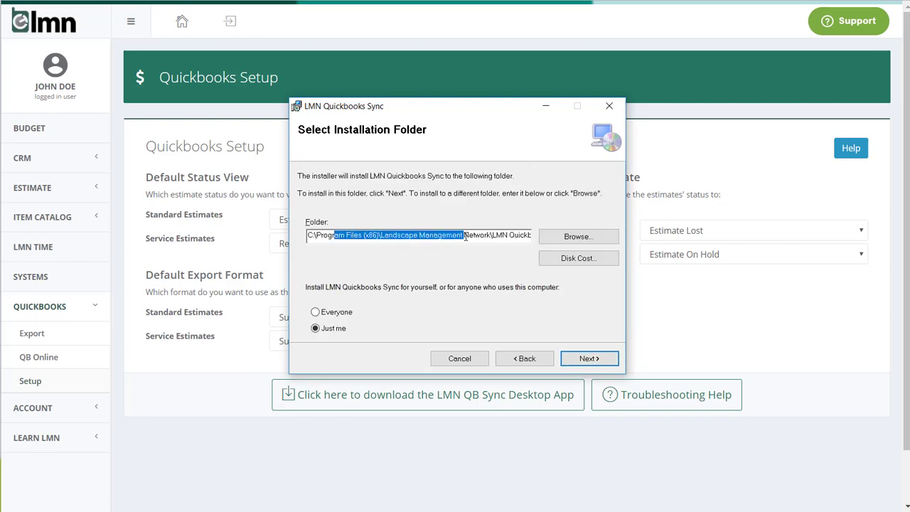
{"action": "left_click", "coordinate": [589, 357]}
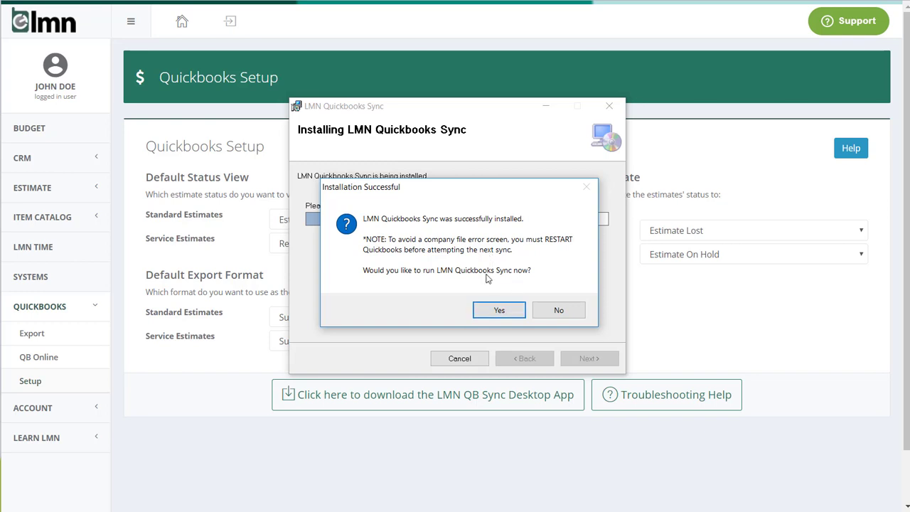
- Launch LMN Quickbooks Sync right after installing and show its LMN Time steps
{"action": "left_click", "coordinate": [519, 313]}
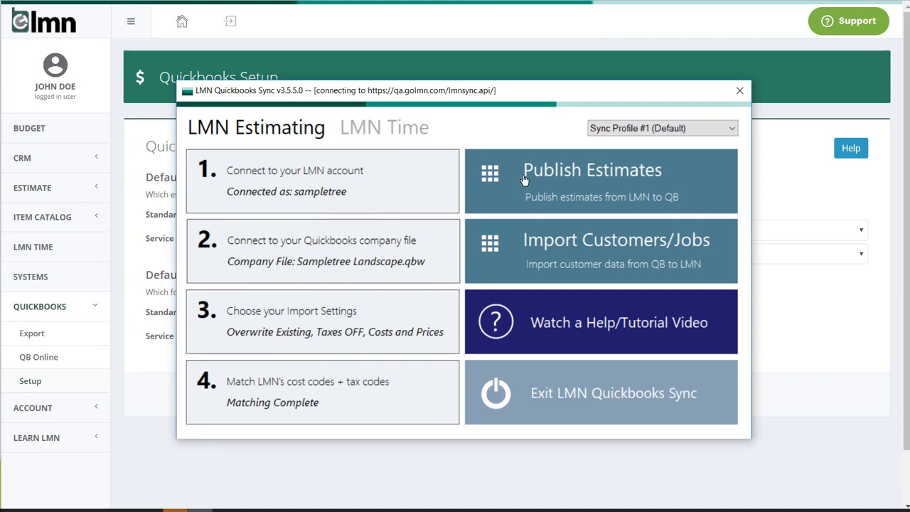
{"action": "left_click", "coordinate": [390, 130]}
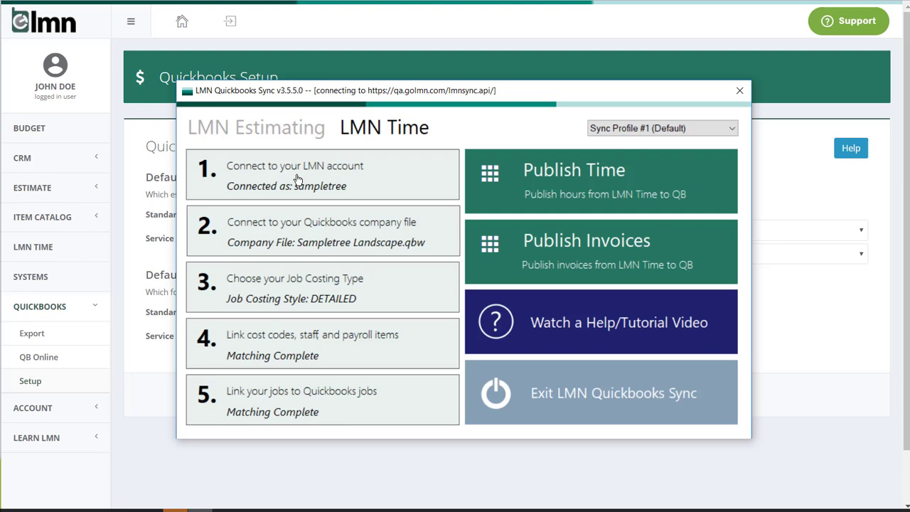
- Re-run step 1, submit the LMN credentials, and acknowledge Authentication Succeeded
{"action": "left_click", "coordinate": [225, 131]}
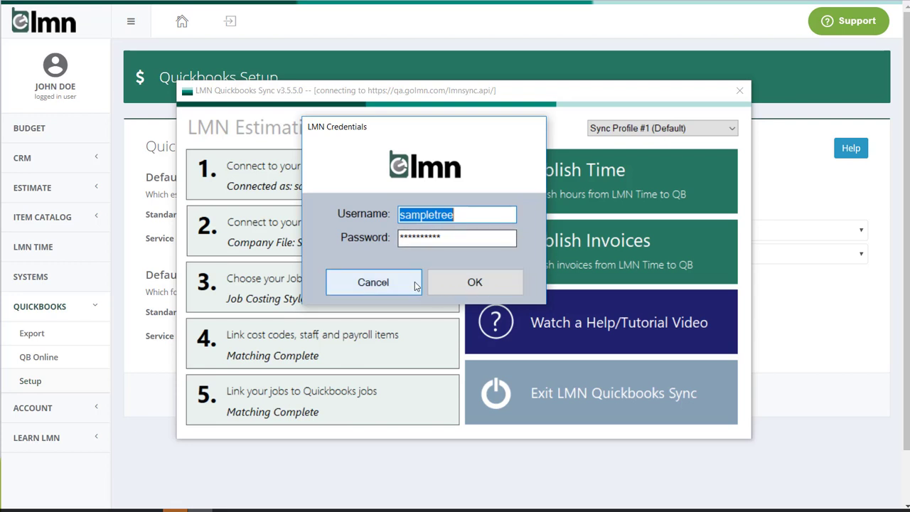
{"action": "left_click", "coordinate": [476, 282]}
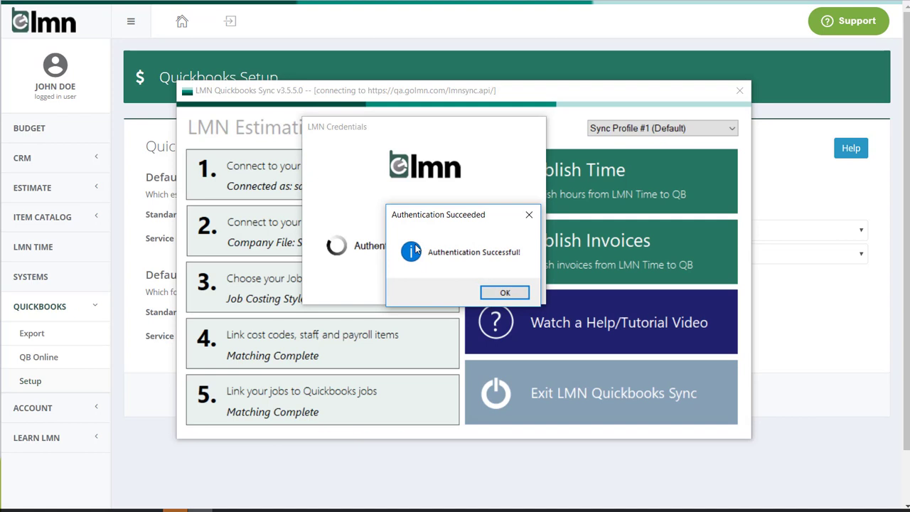
{"action": "left_click", "coordinate": [497, 293]}
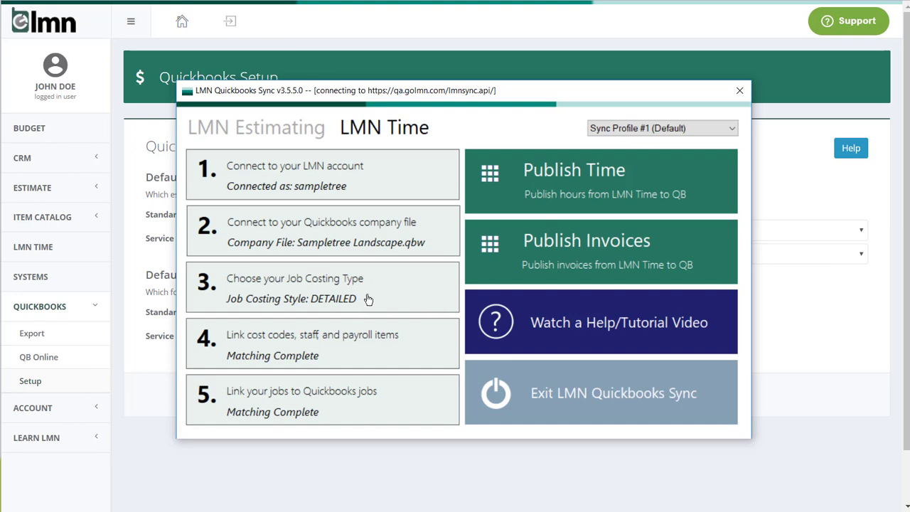
- Search Windows for QuickBooks and launch QuickBooks Enterprise Solutions - Contractor Edition 16.0
{"action": "left_click", "coordinate": [15, 509]}
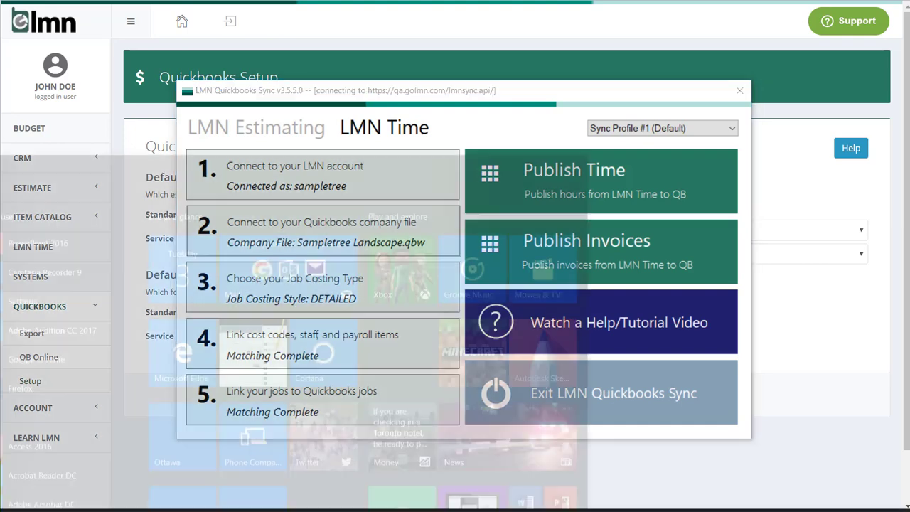
{"action": "type", "text": "quickboko"}
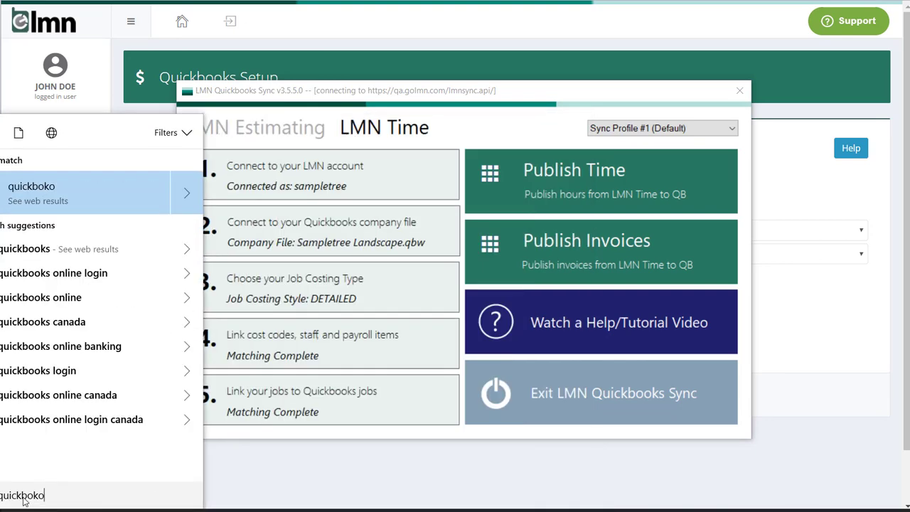
{"action": "key", "text": "BackSpace"}
{"action": "key", "text": "BackSpace"}
{"action": "type", "text": "i"}
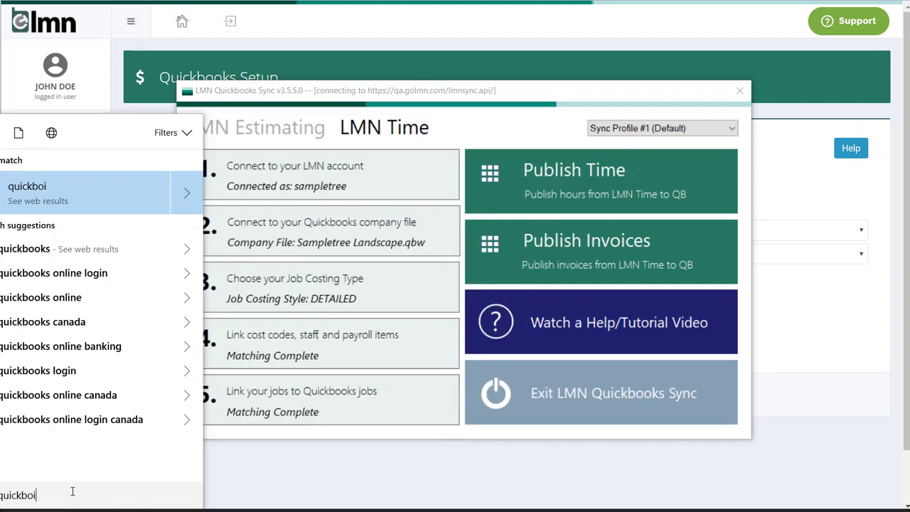
{"action": "key", "text": "BackSpace"}
{"action": "type", "text": "o"}
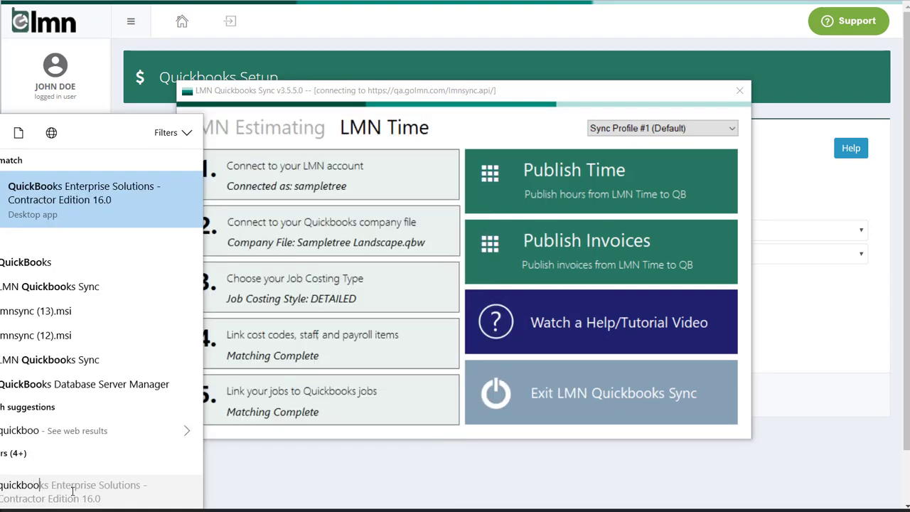
{"action": "left_click", "coordinate": [62, 192]}
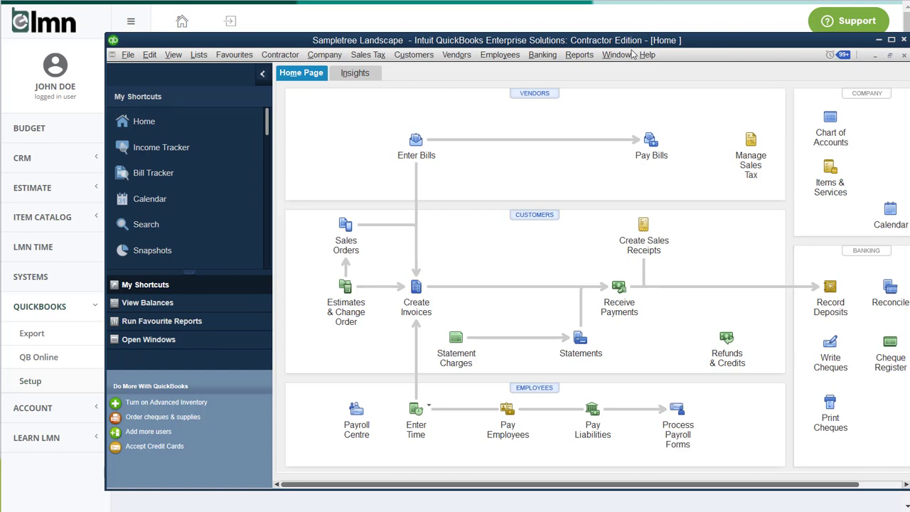
- Shift the QuickBooks window slightly left over the LMN page
{"action": "left_click_drag", "start_coordinate": [633, 44], "coordinate": [573, 40]}
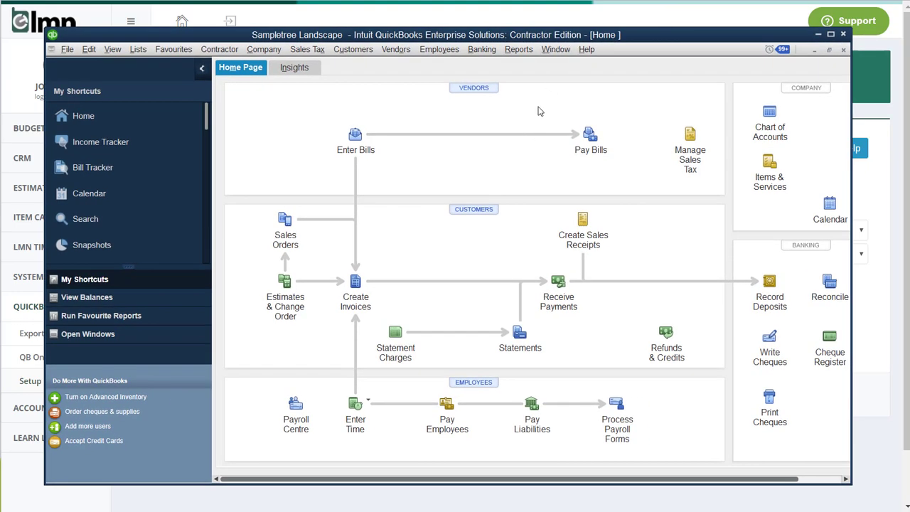
- Minimize QuickBooks, begin step 2 'Connect to your Quickbooks company file', and open Choose..
{"action": "left_click", "coordinate": [818, 35]}
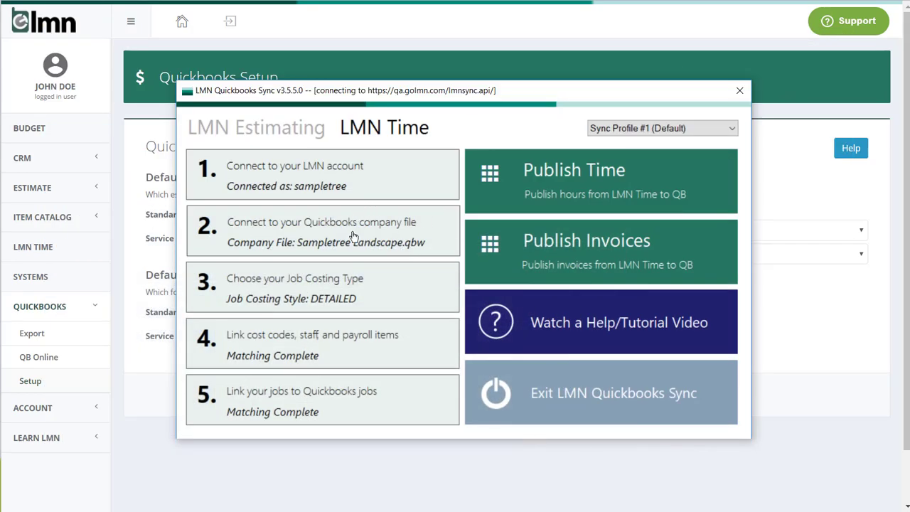
{"action": "left_click", "coordinate": [354, 236]}
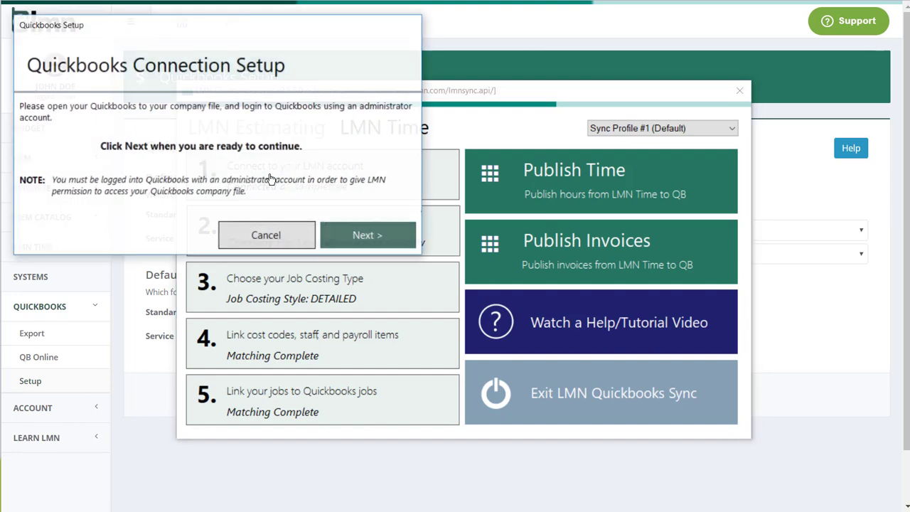
{"action": "left_click_drag", "start_coordinate": [245, 30], "coordinate": [430, 103]}
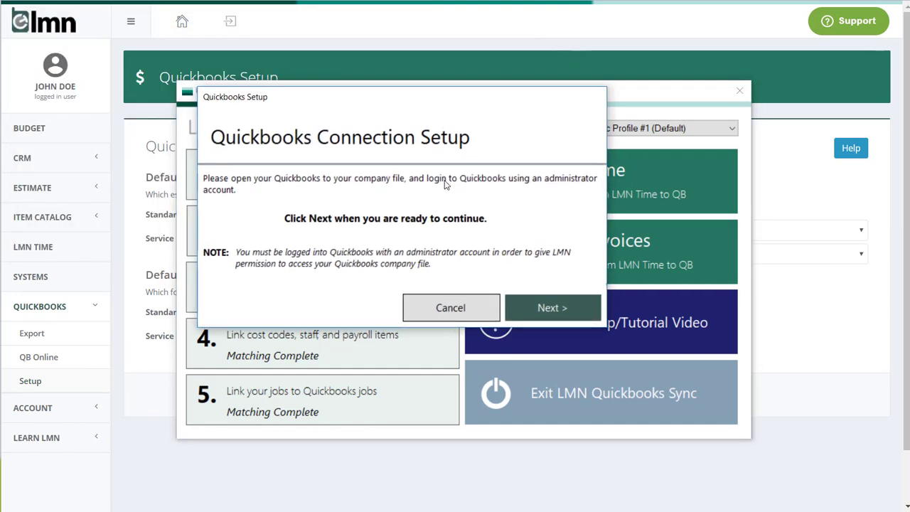
{"action": "left_click", "coordinate": [544, 308]}
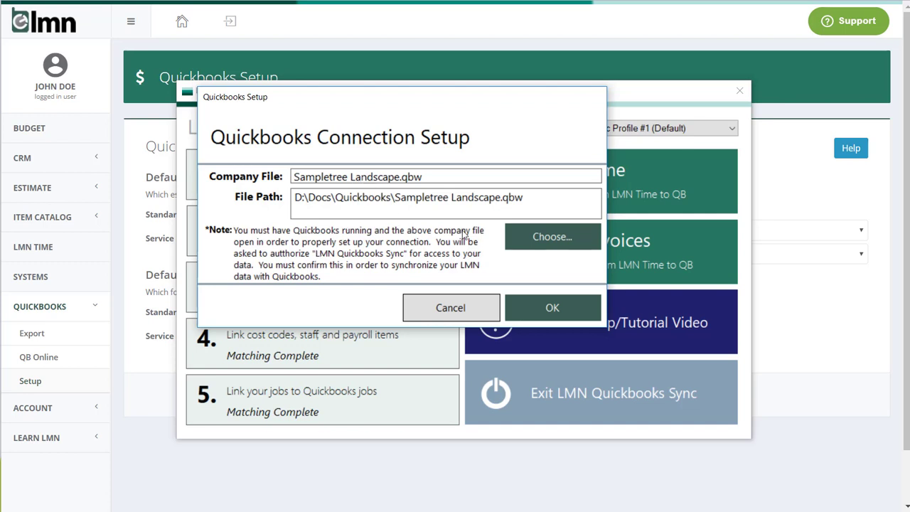
{"action": "left_click", "coordinate": [569, 244]}
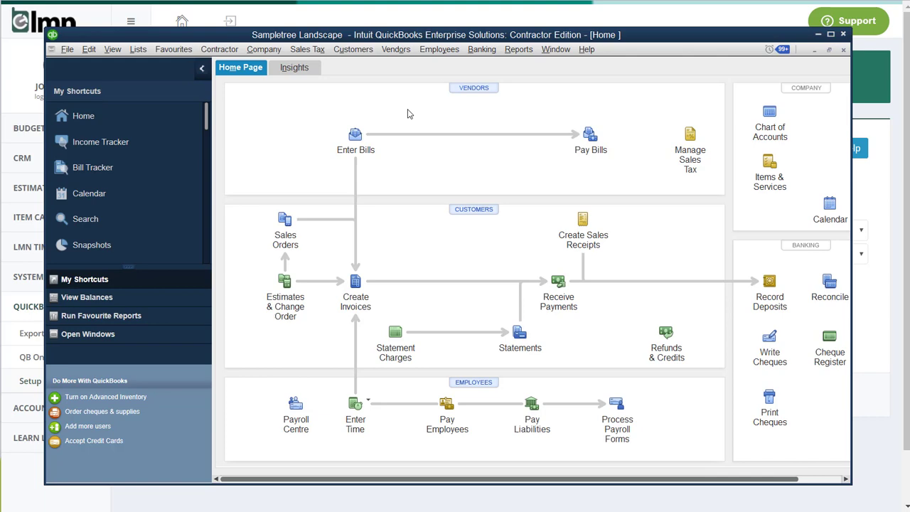
{"action": "key", "text": "F2"}
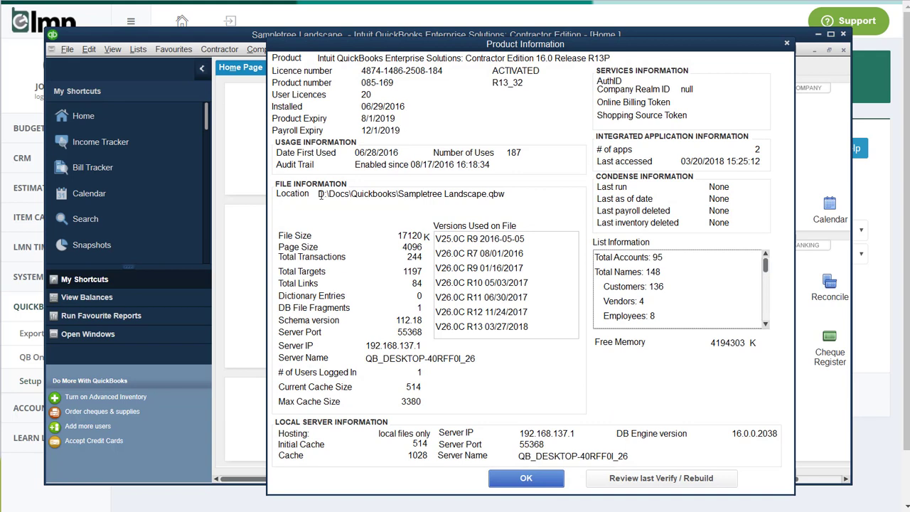
{"action": "mouse_move", "coordinate": [324, 194]}
{"action": "left_mouse_down"}
{"action": "mouse_move", "coordinate": [504, 195]}
{"action": "mouse_move", "coordinate": [320, 194]}
{"action": "left_mouse_up"}
{"action": "left_click", "coordinate": [509, 197]}
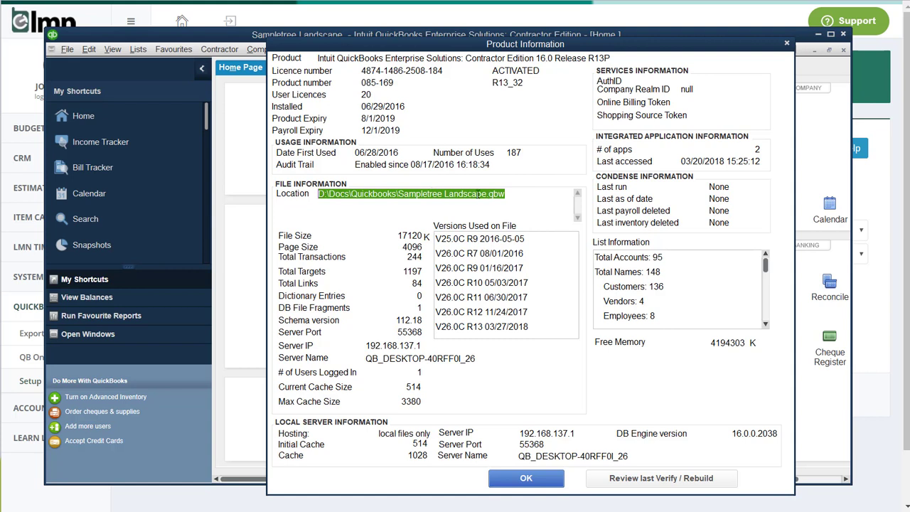
{"action": "left_click", "coordinate": [534, 478]}
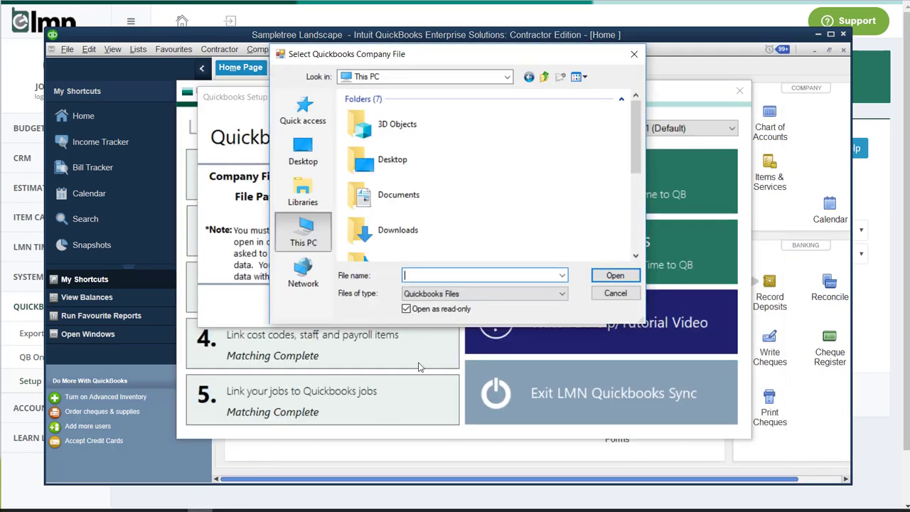
- Cancel the browser, keep the Sampletree Landscape.qbw file path, and confirm with OK
{"action": "left_click", "coordinate": [614, 295]}
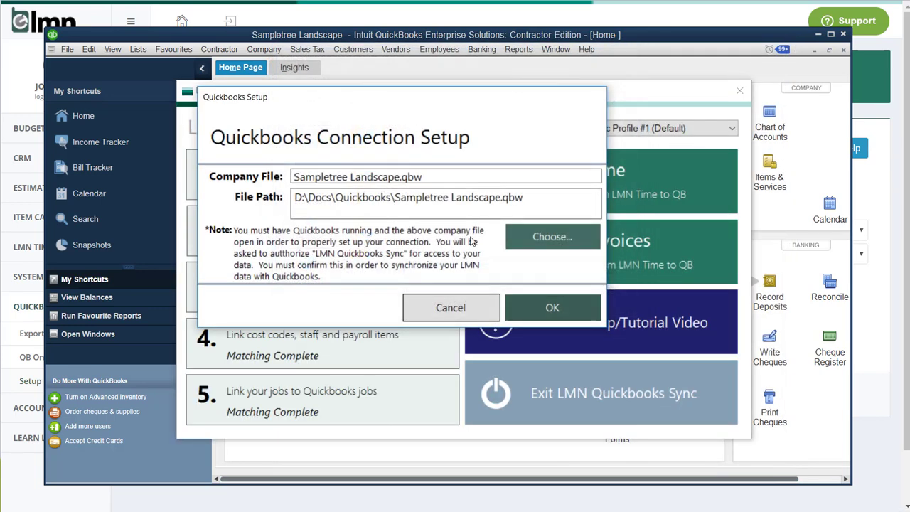
{"action": "left_click_drag", "start_coordinate": [544, 206], "coordinate": [265, 197]}
{"action": "left_click", "coordinate": [264, 197]}
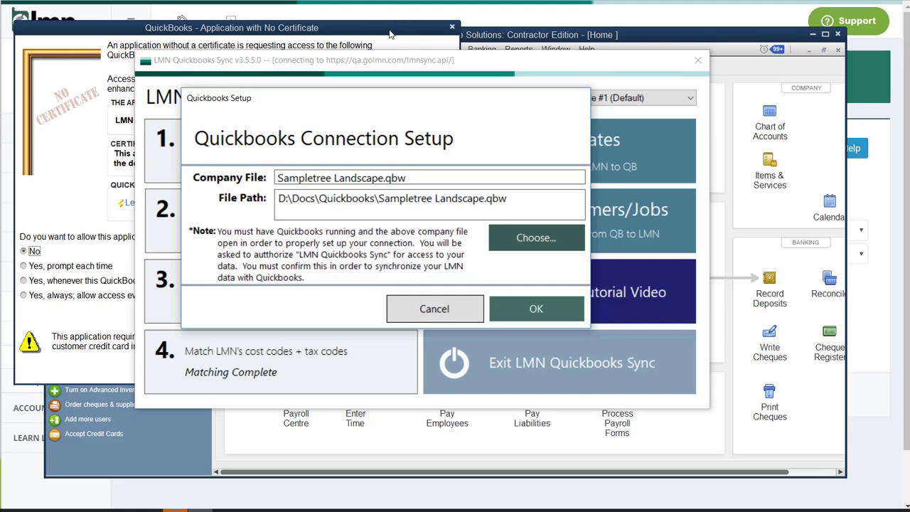
{"action": "left_click", "coordinate": [390, 34]}
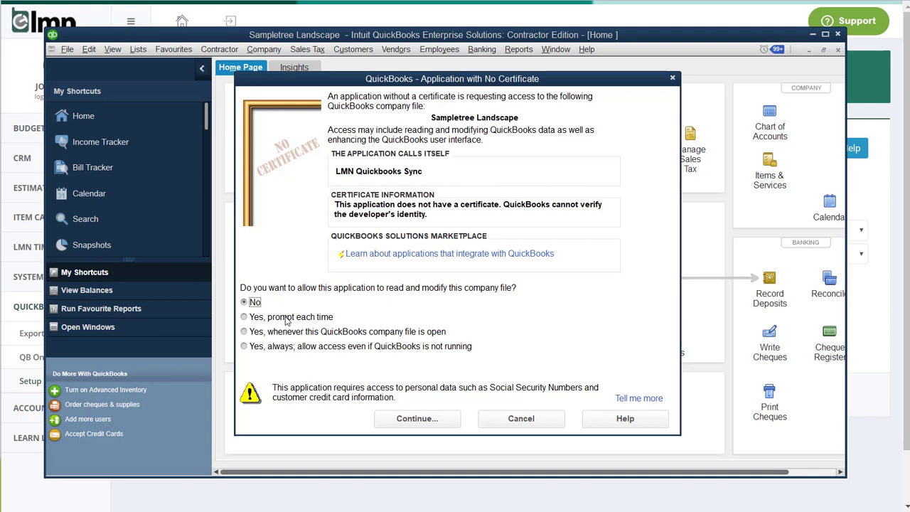
- Grant LMN Quickbooks Sync 'Yes, always' access, even when QuickBooks isn't running, and finish
{"action": "left_click", "coordinate": [266, 349]}
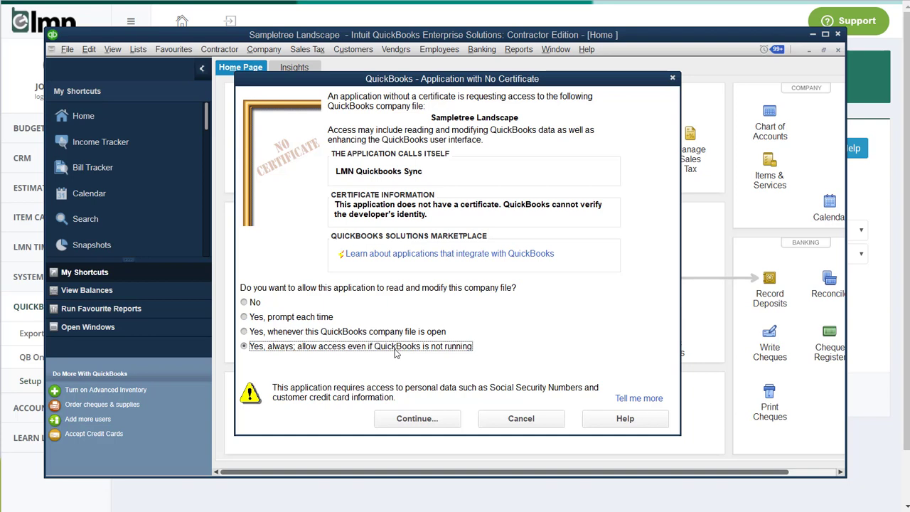
{"action": "left_click", "coordinate": [433, 421]}
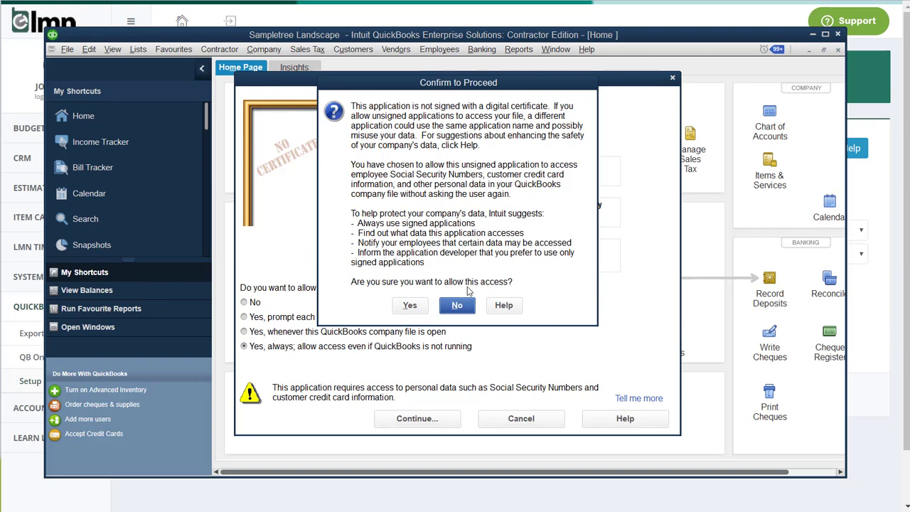
{"action": "left_click", "coordinate": [409, 306]}
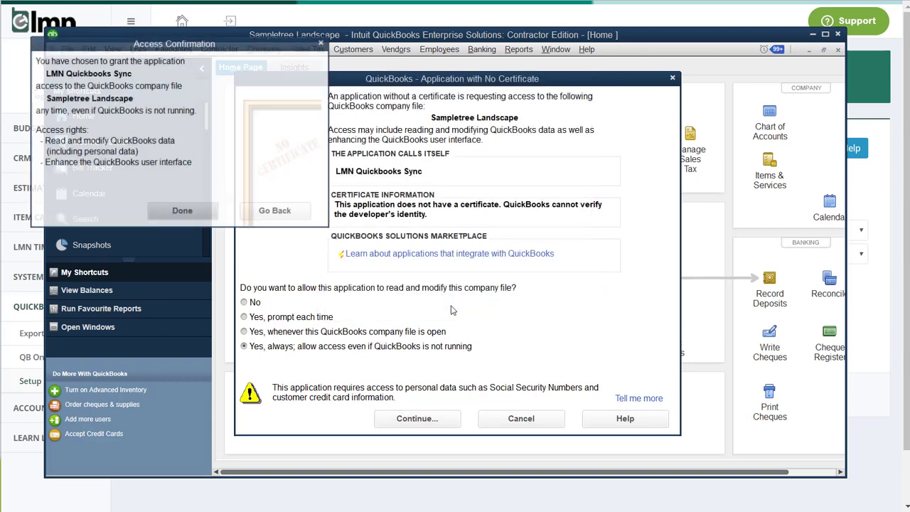
{"action": "left_click_drag", "start_coordinate": [195, 46], "coordinate": [456, 133]}
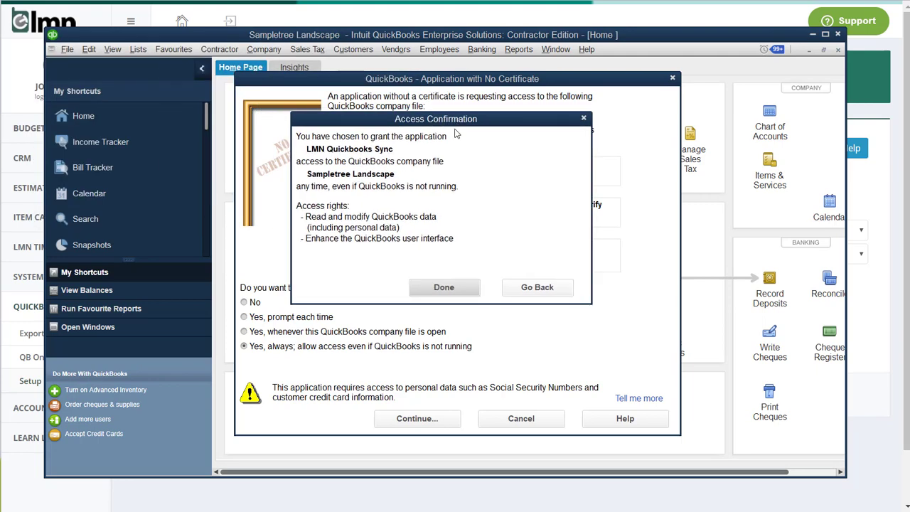
{"action": "left_click", "coordinate": [469, 287]}
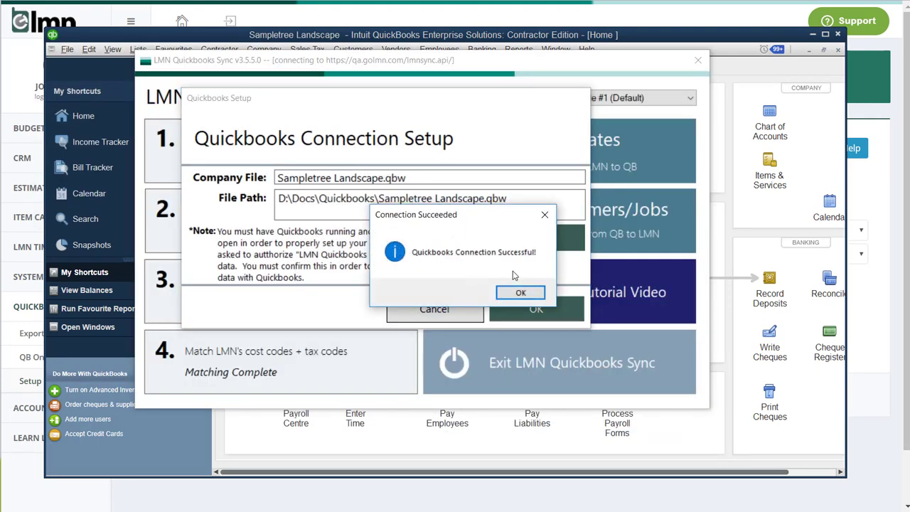
- Dismiss the 'Quickbooks Connection Successful!' message to return to LMN's Quickbooks Setup page
{"action": "left_click", "coordinate": [520, 293]}
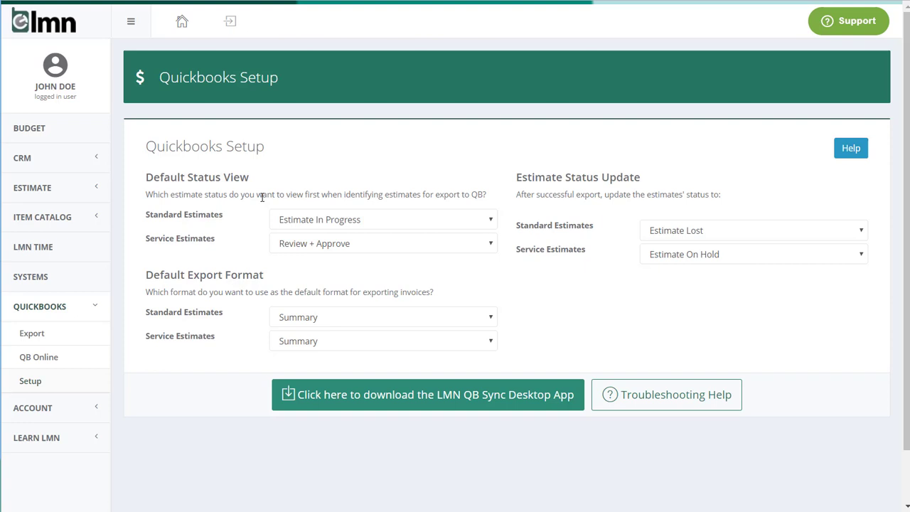
{"action": "left_click", "coordinate": [317, 226]}
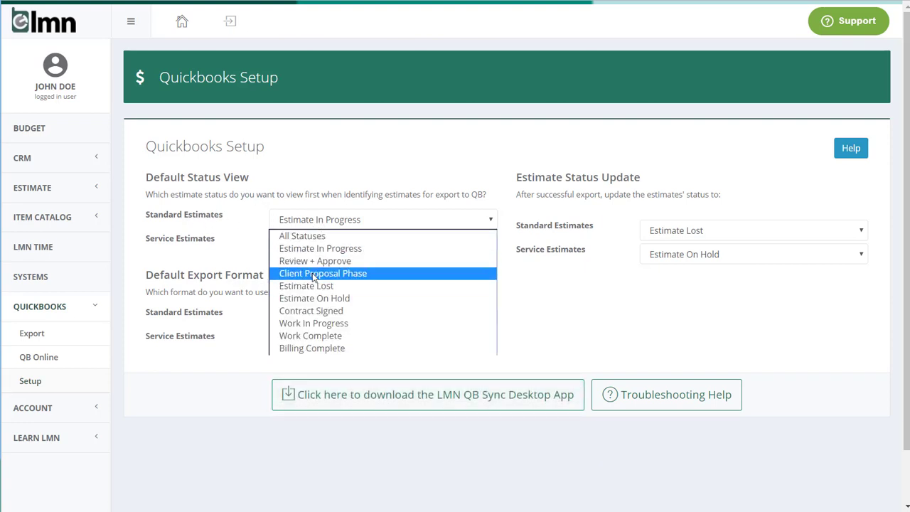
{"action": "left_click", "coordinate": [542, 295]}
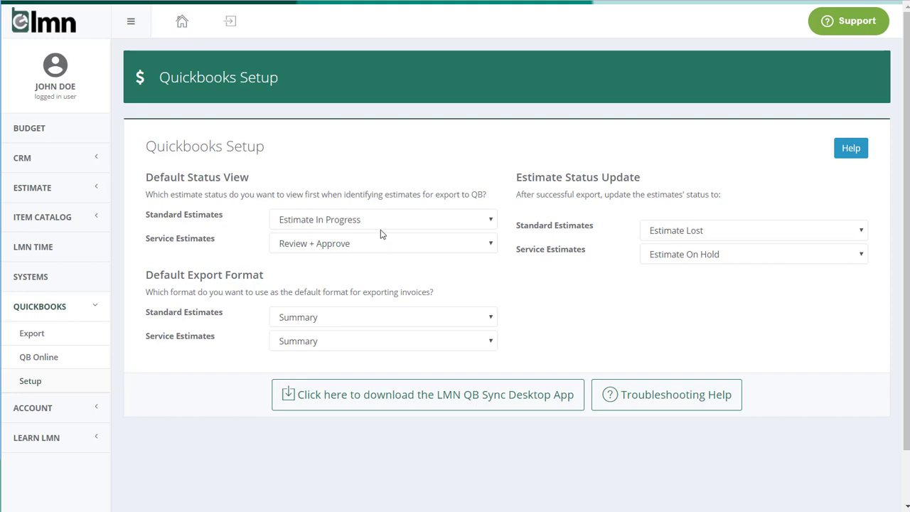
{"action": "left_click", "coordinate": [688, 228]}
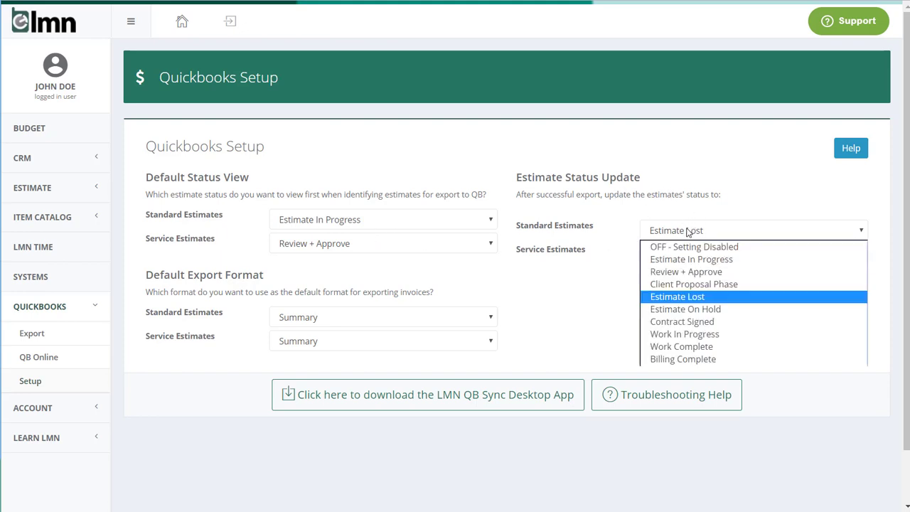
{"action": "left_click", "coordinate": [685, 310]}
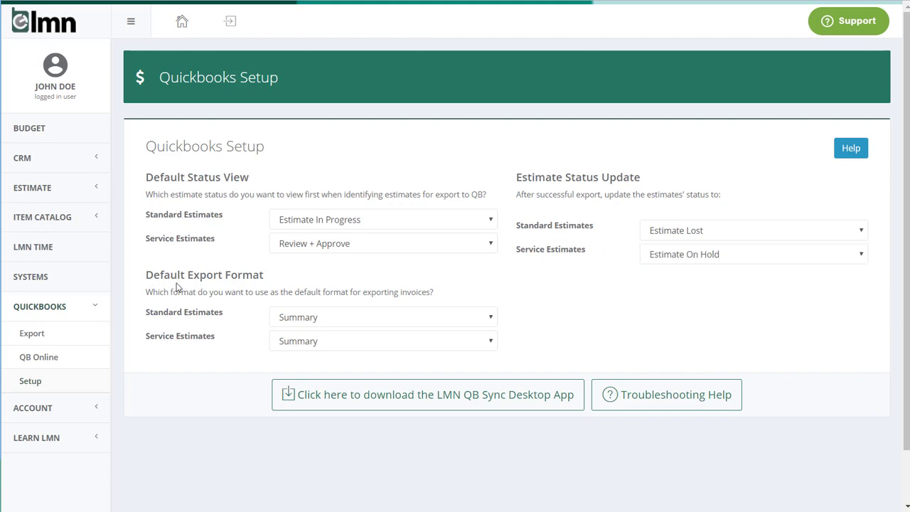
{"action": "left_click", "coordinate": [325, 317]}
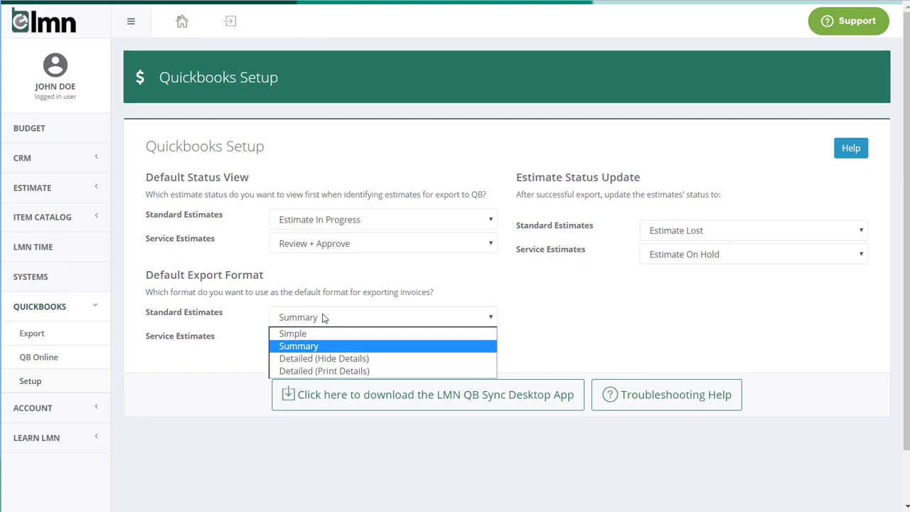
{"action": "left_click", "coordinate": [336, 298]}
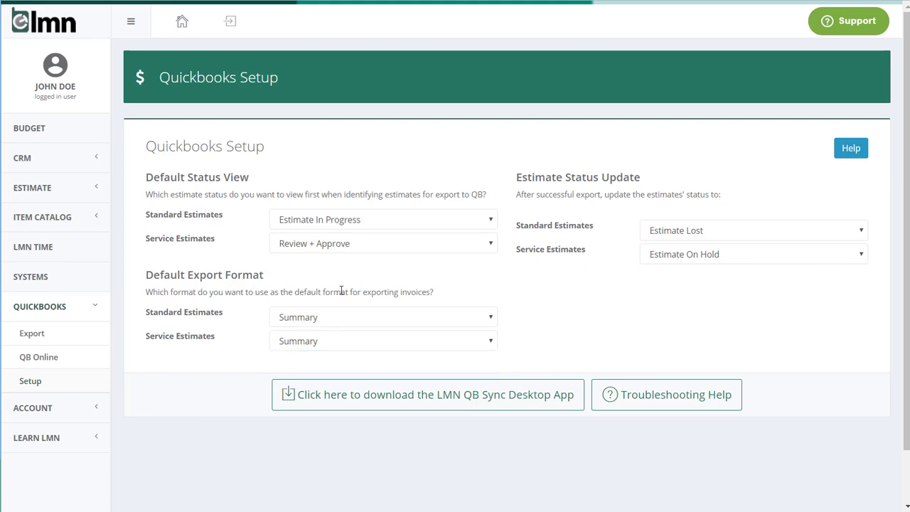